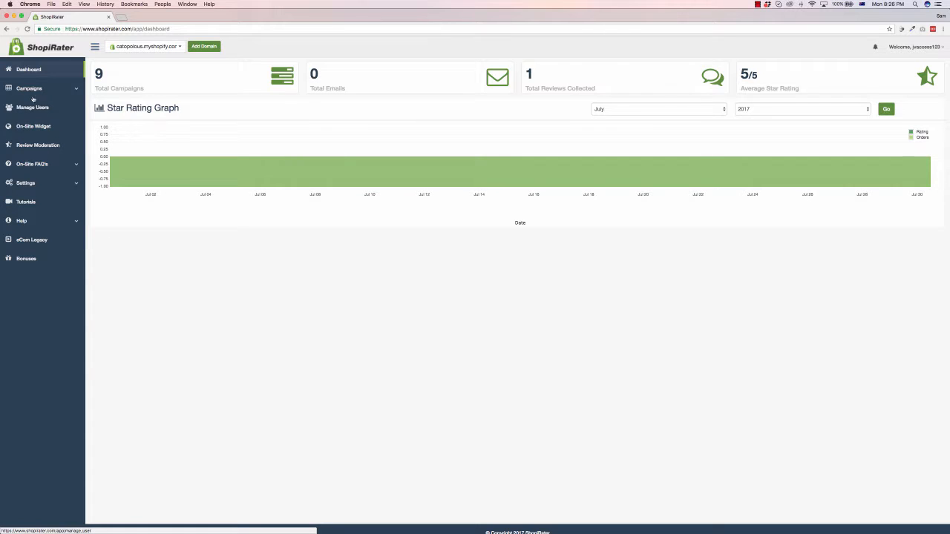
- Open the list of all campaigns
{"action": "scroll", "coordinate": [112, 203], "scroll_direction": "down", "scroll_amount": 1}
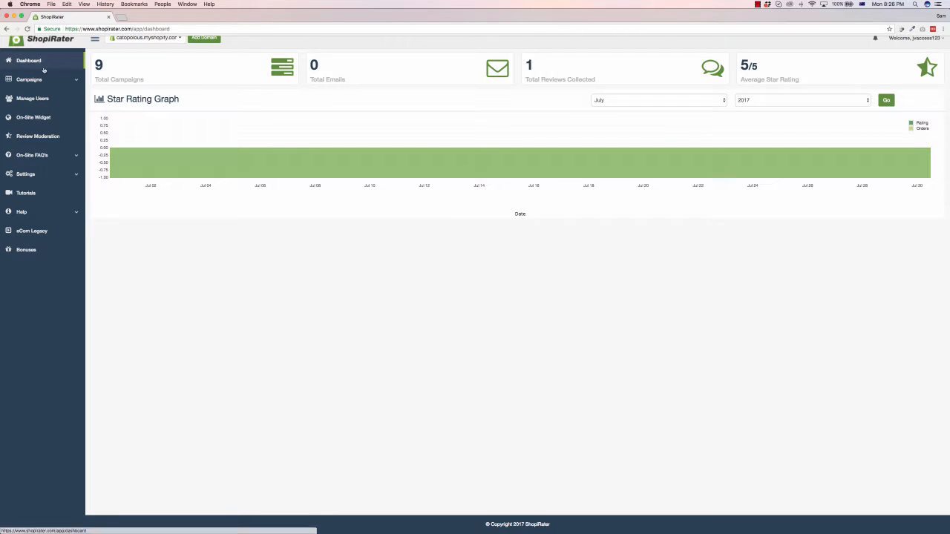
{"action": "scroll", "coordinate": [82, 96], "scroll_direction": "up", "scroll_amount": 1}
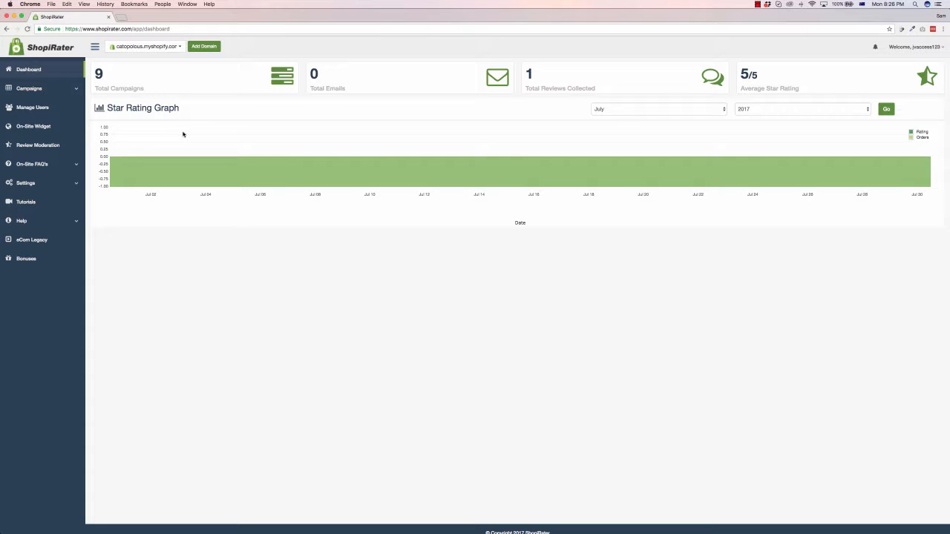
{"action": "left_click", "coordinate": [60, 89]}
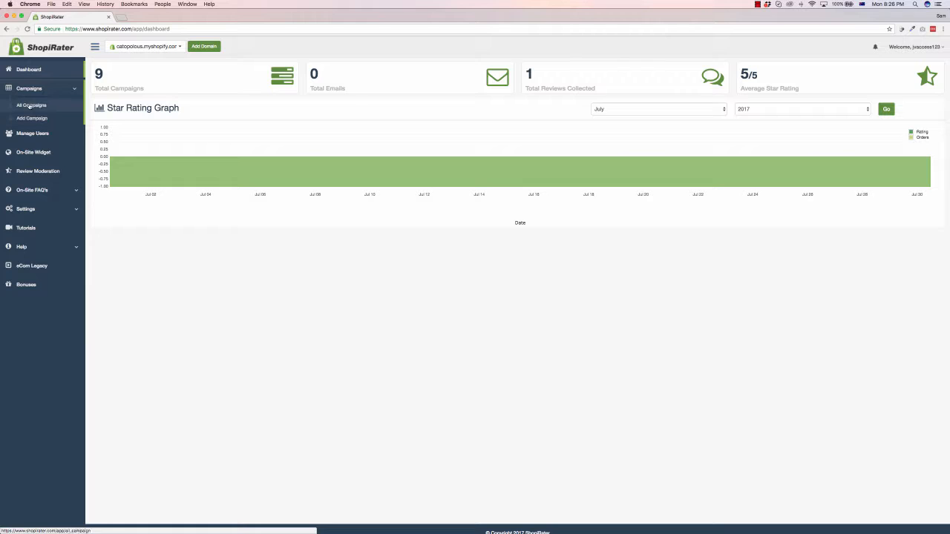
{"action": "left_click", "coordinate": [29, 106]}
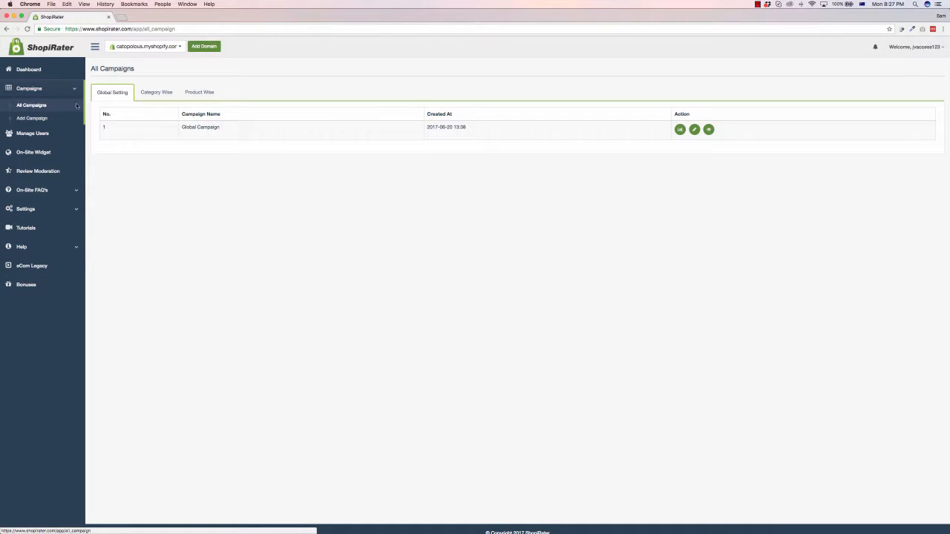
- Open the product-wise campaign "mmbb" for editing and continue to its mail configuration
{"action": "left_click", "coordinate": [157, 97]}
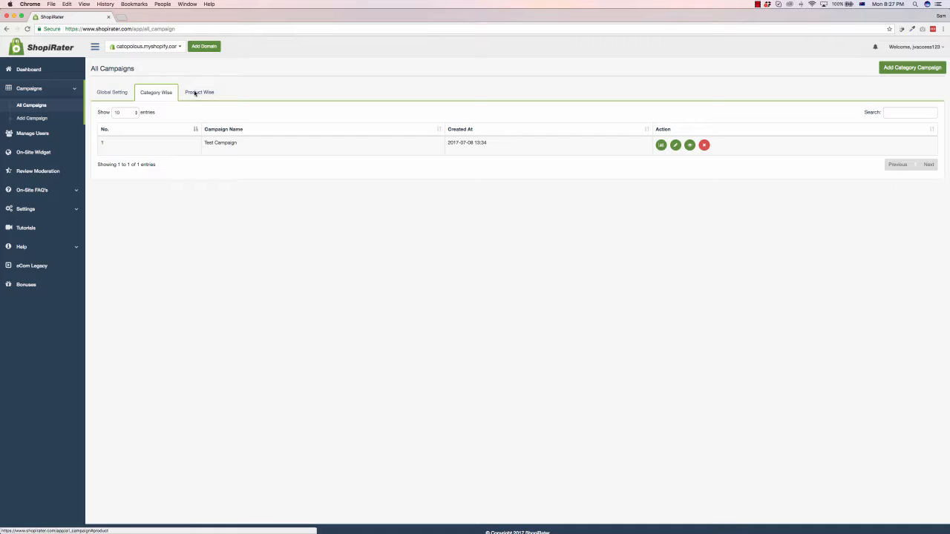
{"action": "left_click", "coordinate": [194, 95]}
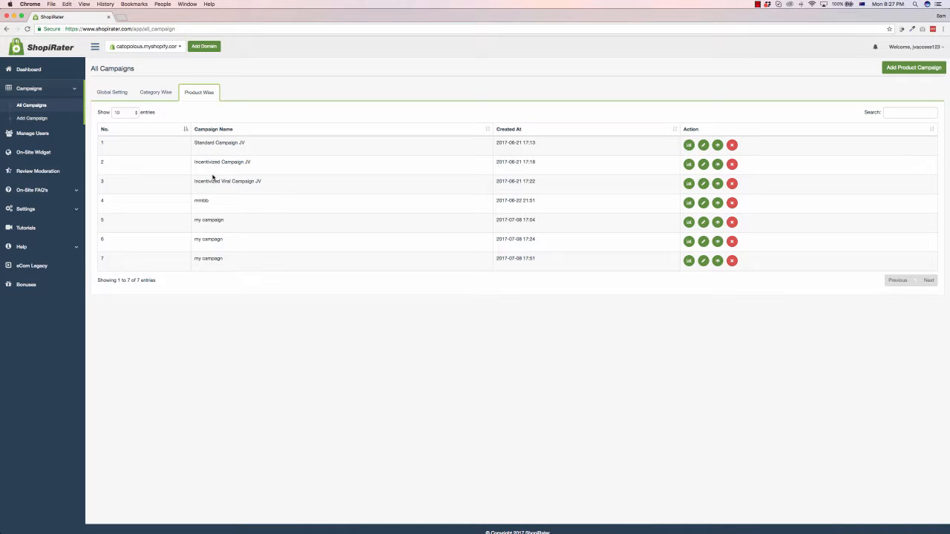
{"action": "left_click", "coordinate": [703, 203]}
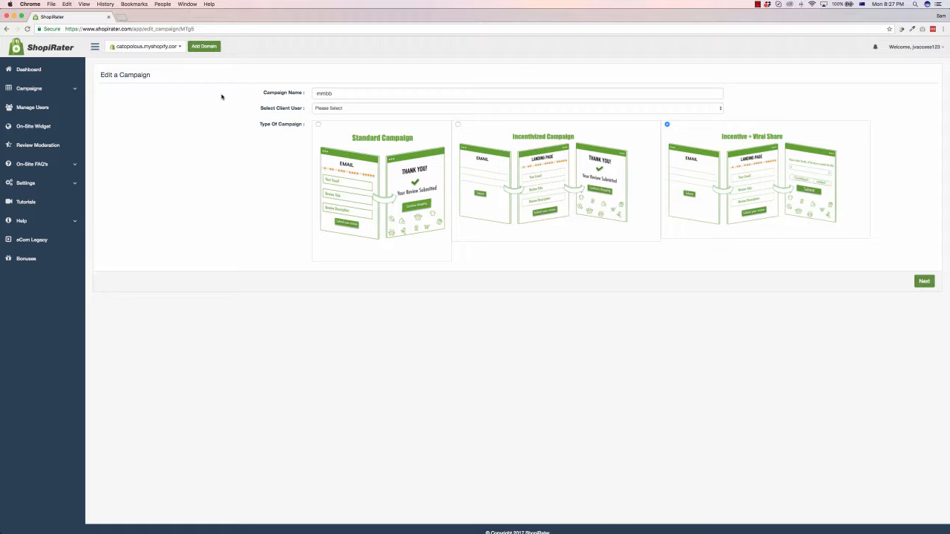
{"action": "left_click", "coordinate": [925, 281]}
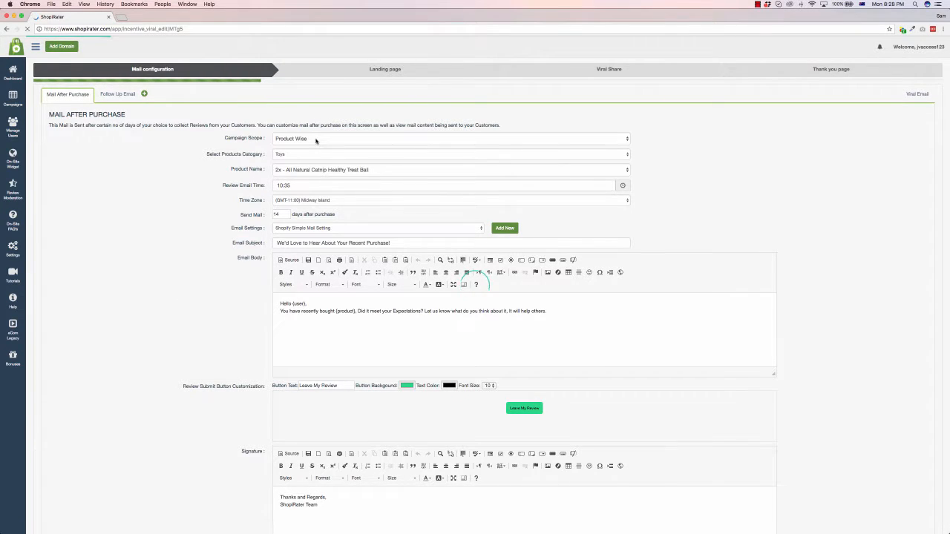
- Examine the available product categories and product names for the after-purchase mail
{"action": "left_click", "coordinate": [295, 155]}
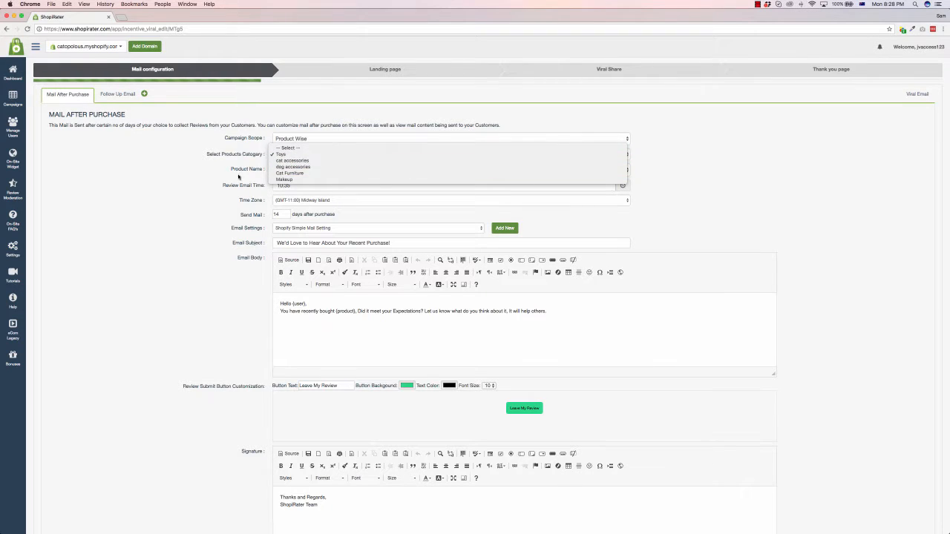
{"action": "left_click", "coordinate": [260, 170]}
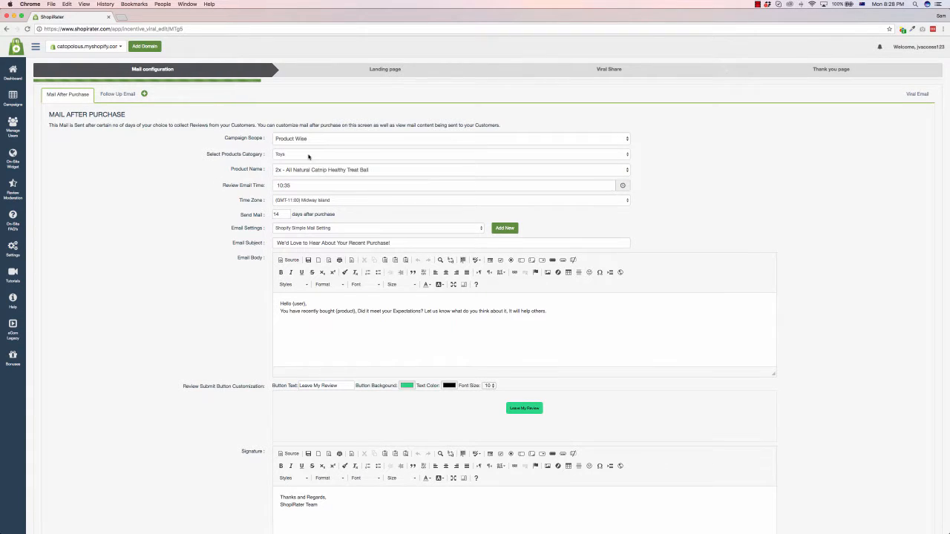
{"action": "left_click", "coordinate": [422, 168]}
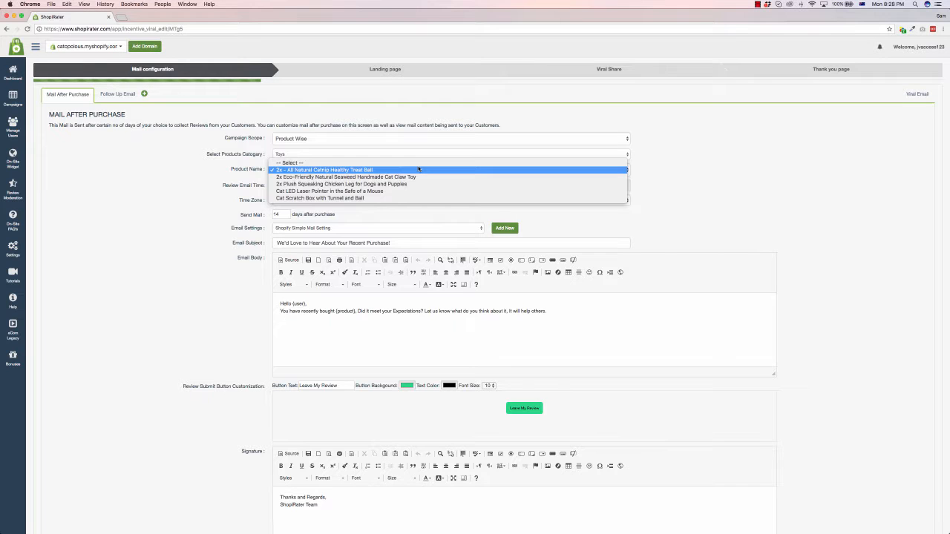
{"action": "left_click", "coordinate": [929, 174]}
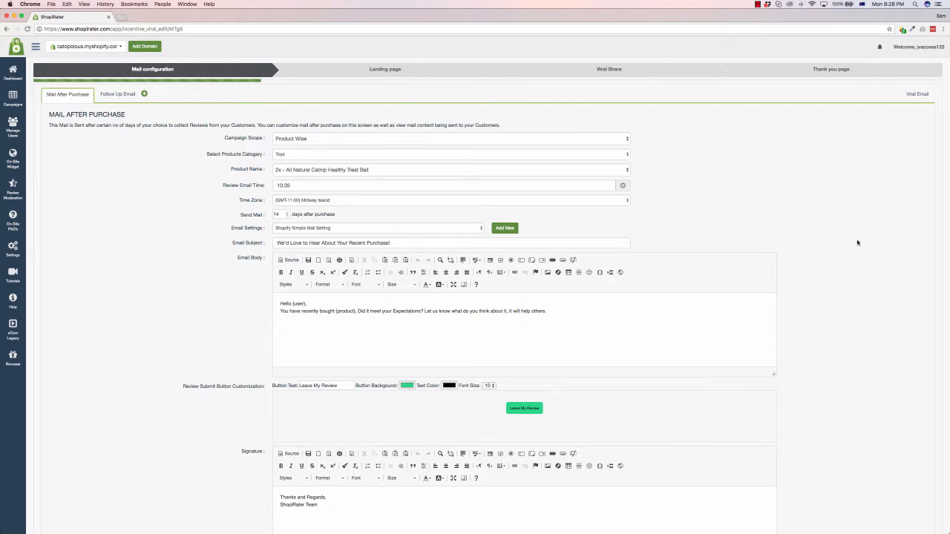
- Set the background colour of the "Leave My Review" button in the after-purchase mail to Strawberry
{"action": "scroll", "coordinate": [866, 237], "scroll_direction": "down", "scroll_amount": 5}
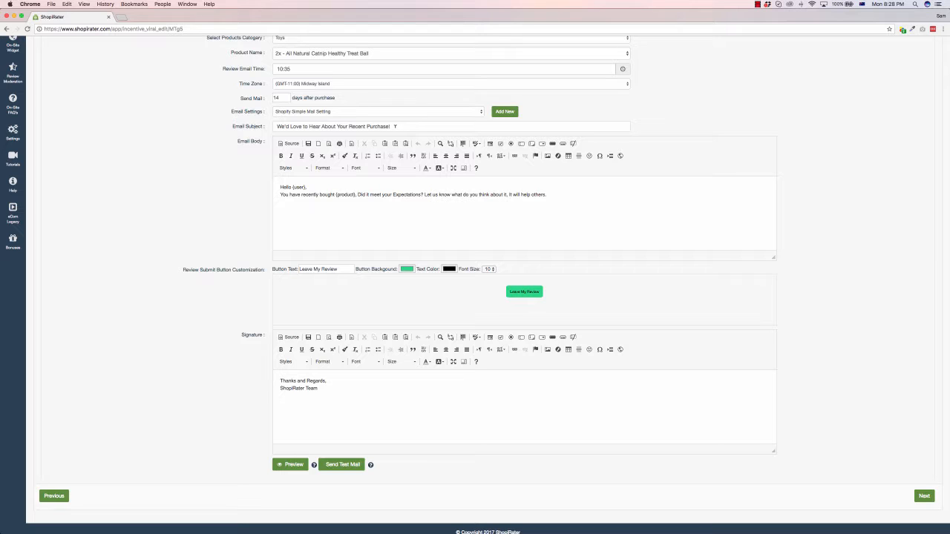
{"action": "left_click", "coordinate": [360, 195]}
{"action": "left_click", "coordinate": [406, 269]}
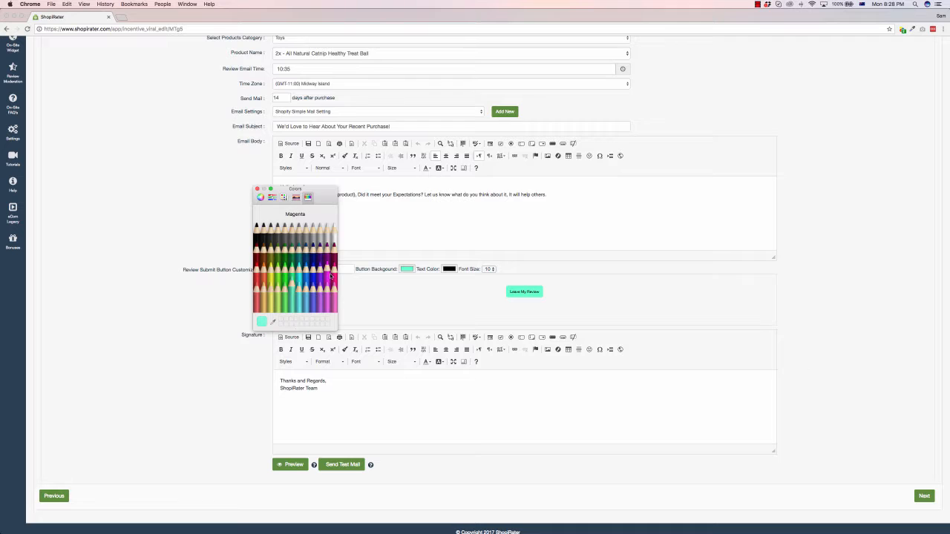
{"action": "left_click", "coordinate": [331, 272]}
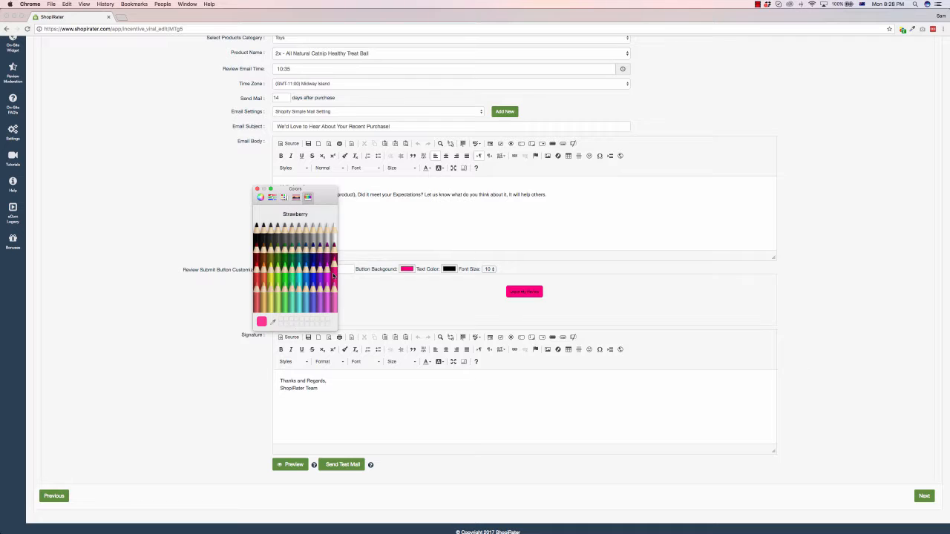
{"action": "left_click", "coordinate": [468, 294]}
{"action": "left_click", "coordinate": [258, 189]}
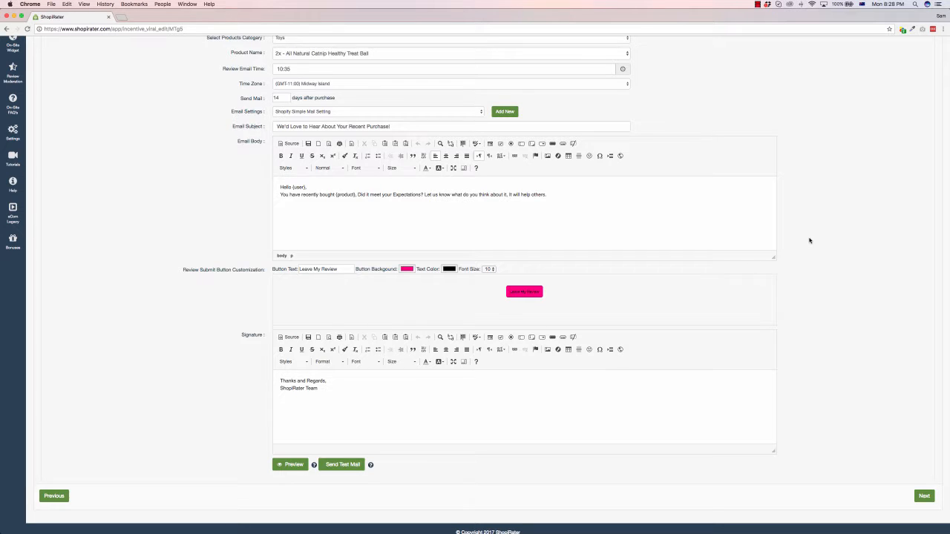
- View the follow-up email settings and continue to the campaign's Landing page stage
{"action": "scroll", "coordinate": [808, 239], "scroll_direction": "up", "scroll_amount": 3}
{"action": "scroll", "coordinate": [809, 239], "scroll_direction": "down", "scroll_amount": 4}
{"action": "scroll", "coordinate": [809, 240], "scroll_direction": "up", "scroll_amount": 4}
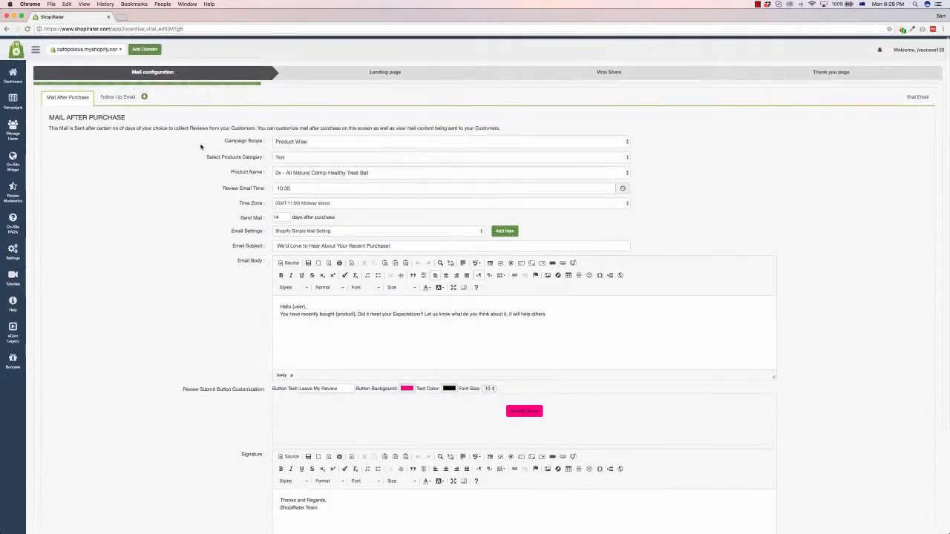
{"action": "left_click", "coordinate": [110, 95]}
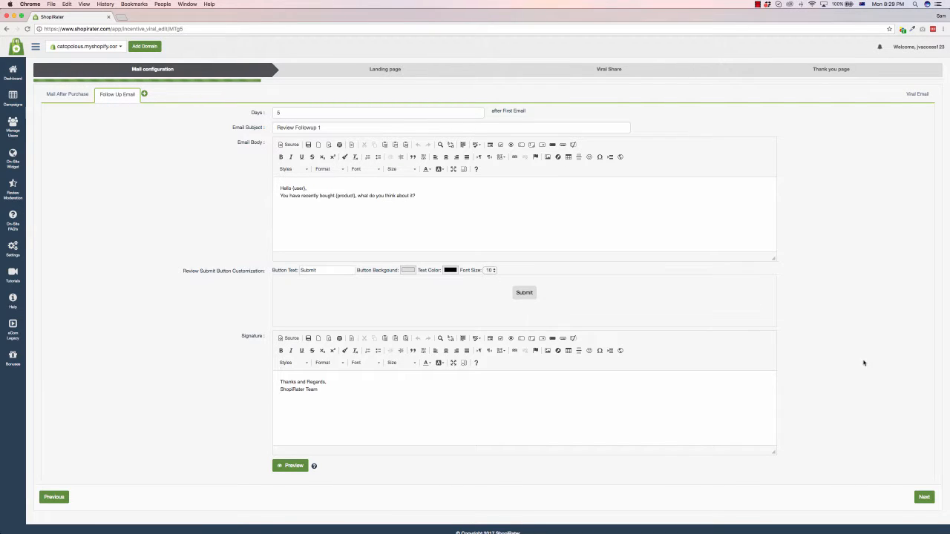
{"action": "left_click", "coordinate": [918, 495]}
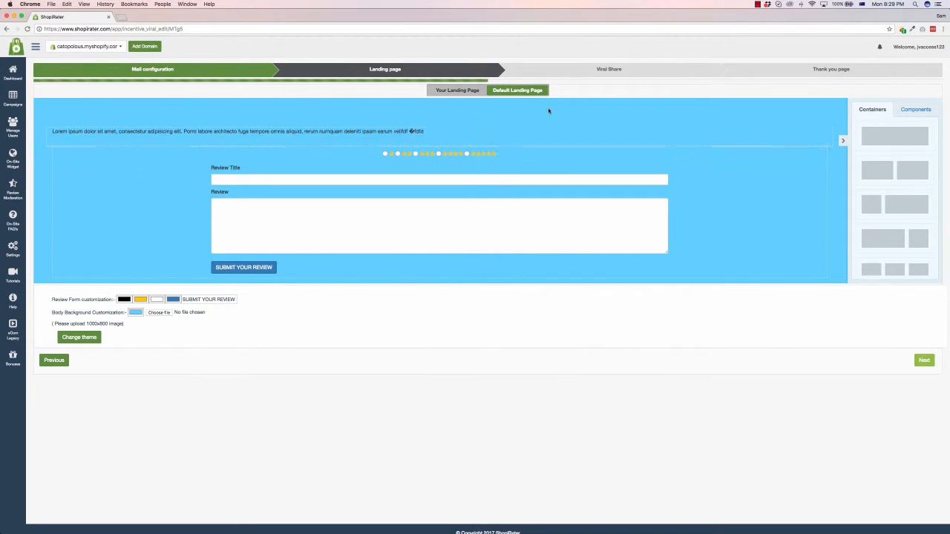
- Examine the custom landing page option and the containers and components available for the default landing page
{"action": "left_click", "coordinate": [468, 95]}
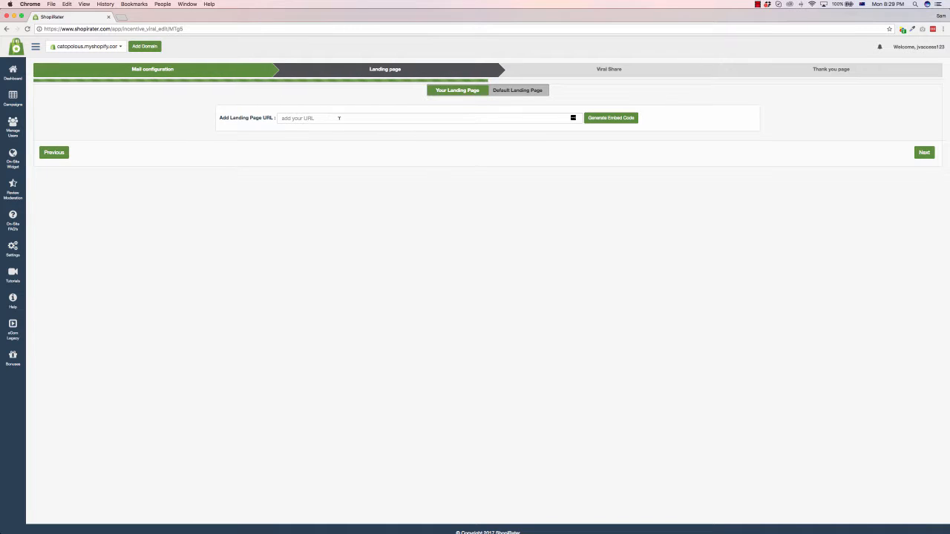
{"action": "left_click", "coordinate": [509, 92]}
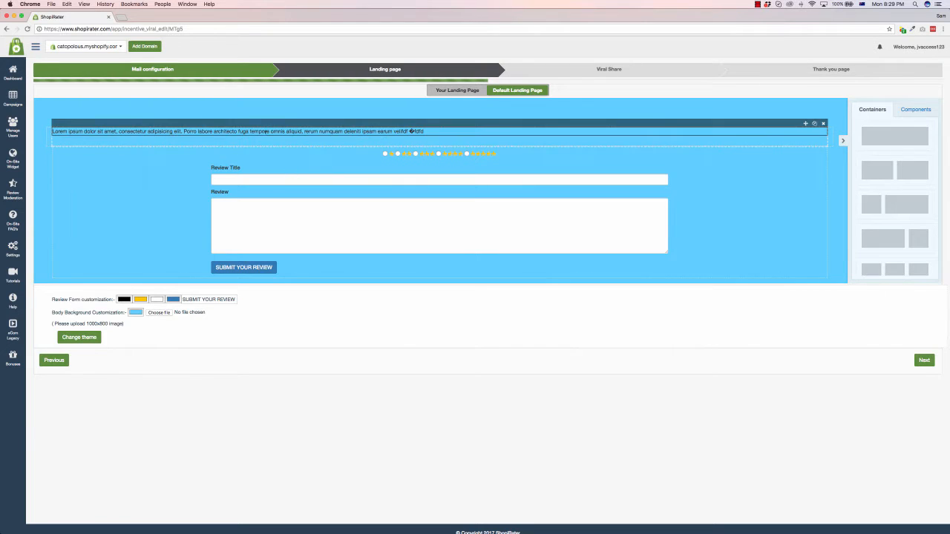
{"action": "scroll", "coordinate": [919, 122], "scroll_direction": "down", "scroll_amount": 1}
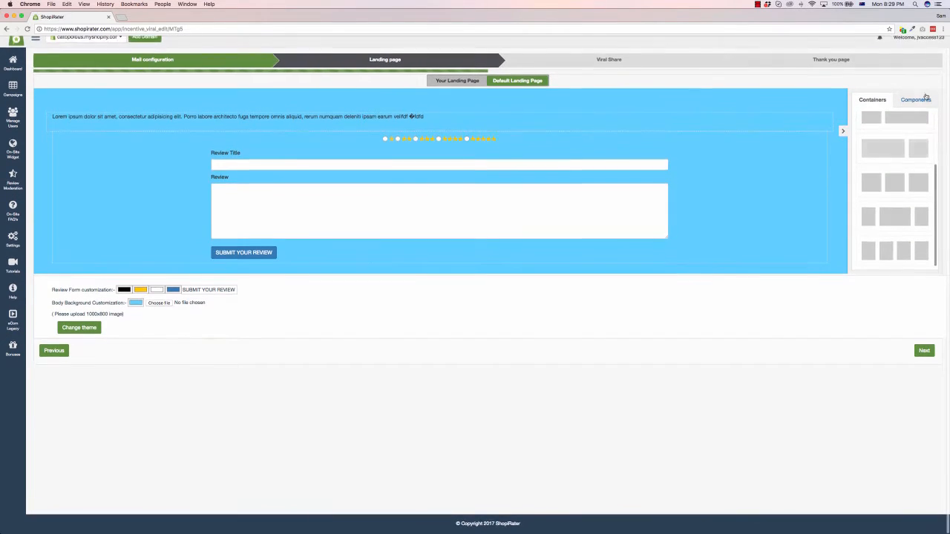
{"action": "left_click", "coordinate": [924, 109]}
{"action": "scroll", "coordinate": [894, 141], "scroll_direction": "down", "scroll_amount": 10}
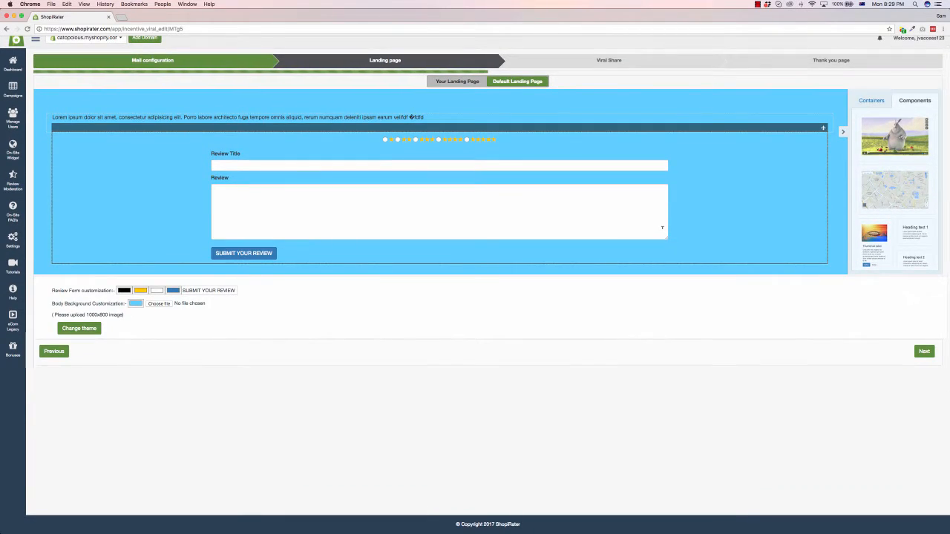
- Continue to the Viral Share stage and set the number of users needed to unlock the offer to 5
{"action": "left_click", "coordinate": [924, 353]}
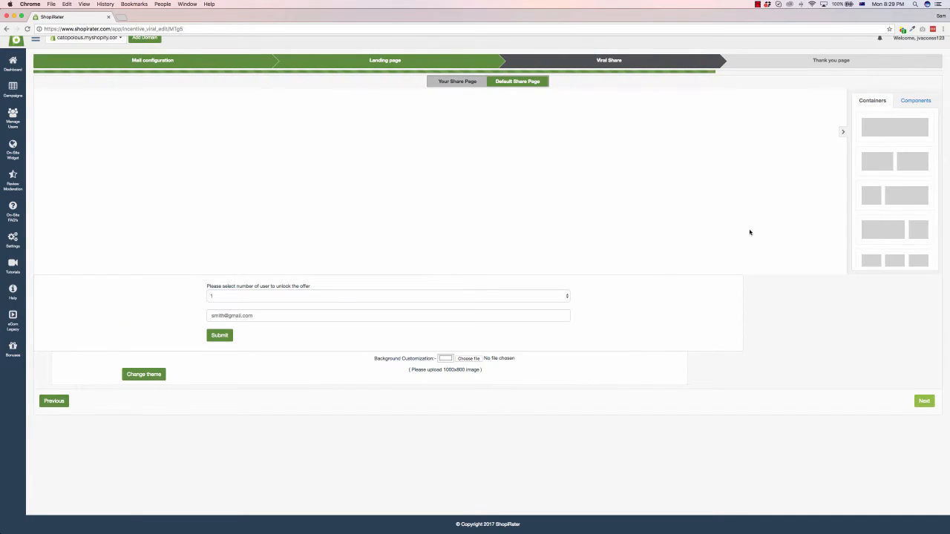
{"action": "scroll", "coordinate": [779, 267], "scroll_direction": "up", "scroll_amount": 1}
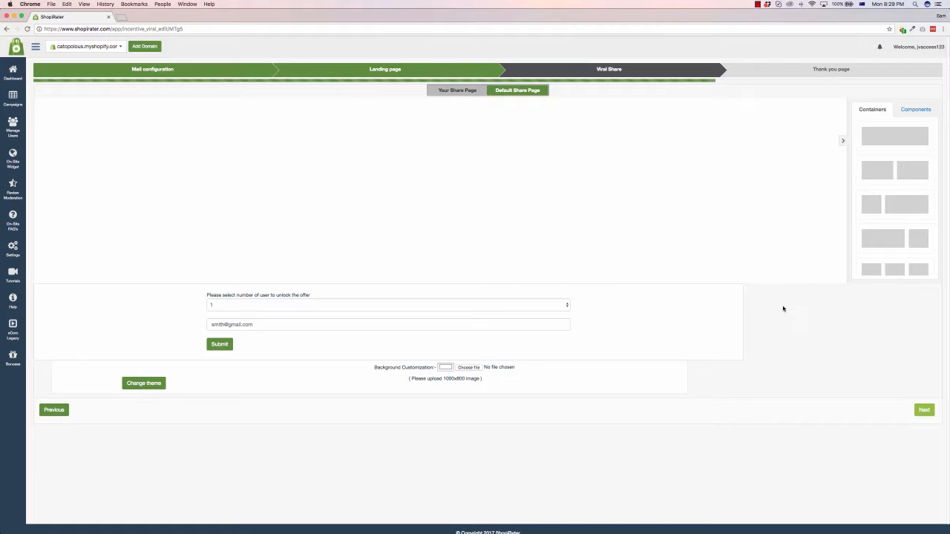
{"action": "left_click", "coordinate": [503, 304]}
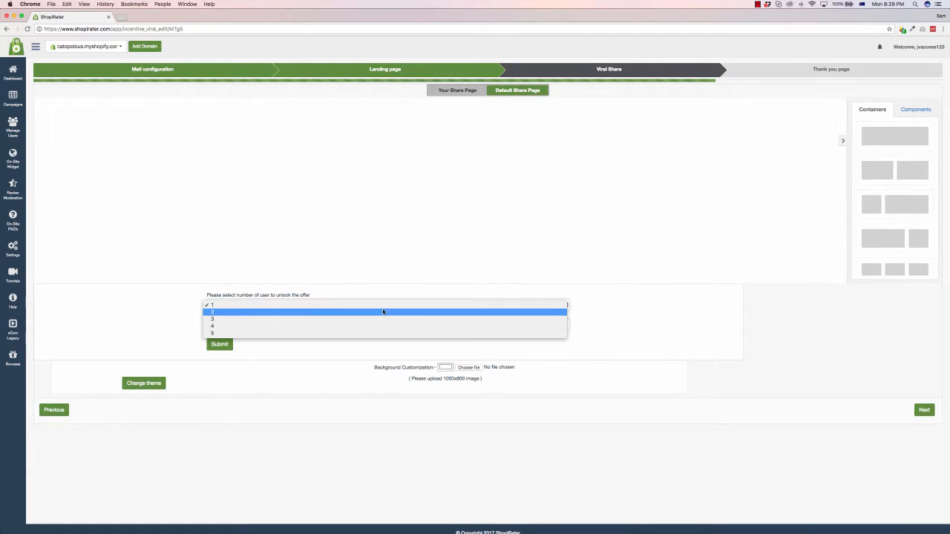
{"action": "left_click", "coordinate": [212, 333]}
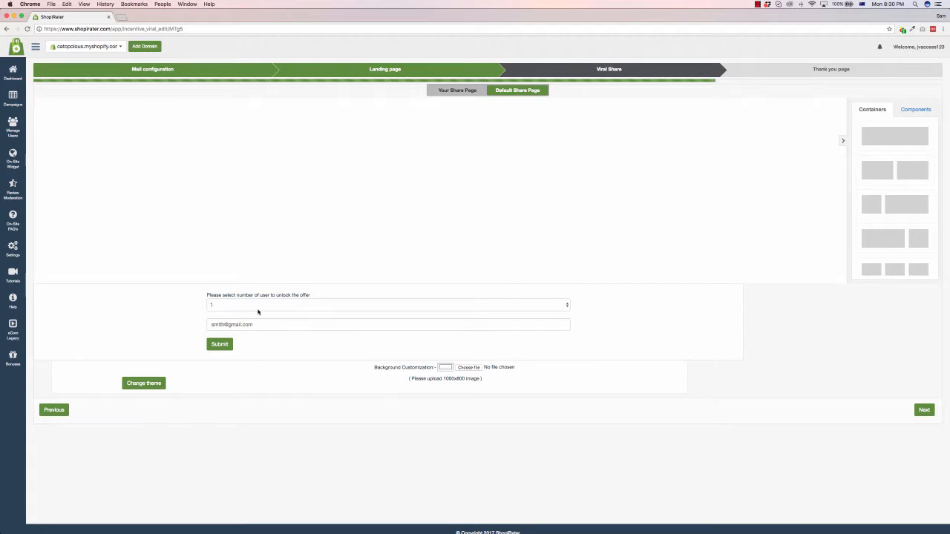
{"action": "left_click", "coordinate": [316, 306]}
{"action": "left_click", "coordinate": [140, 312]}
{"action": "left_click", "coordinate": [265, 329]}
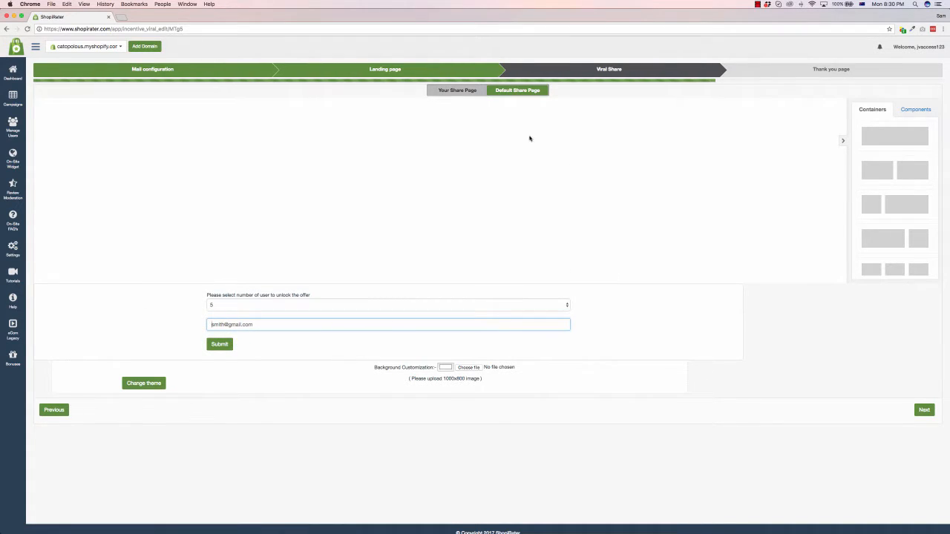
- Examine the custom share page option and the components available for the default share page
{"action": "left_click", "coordinate": [462, 90]}
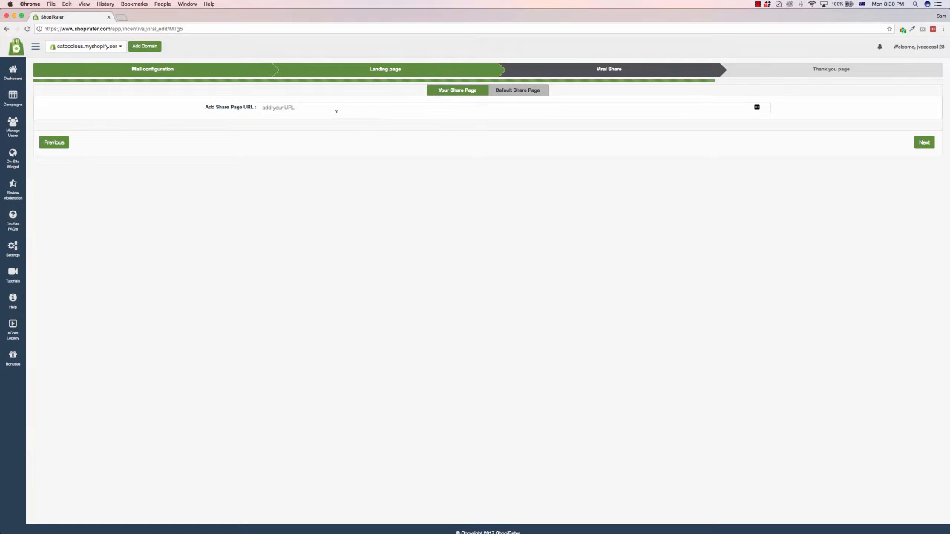
{"action": "left_click", "coordinate": [512, 93]}
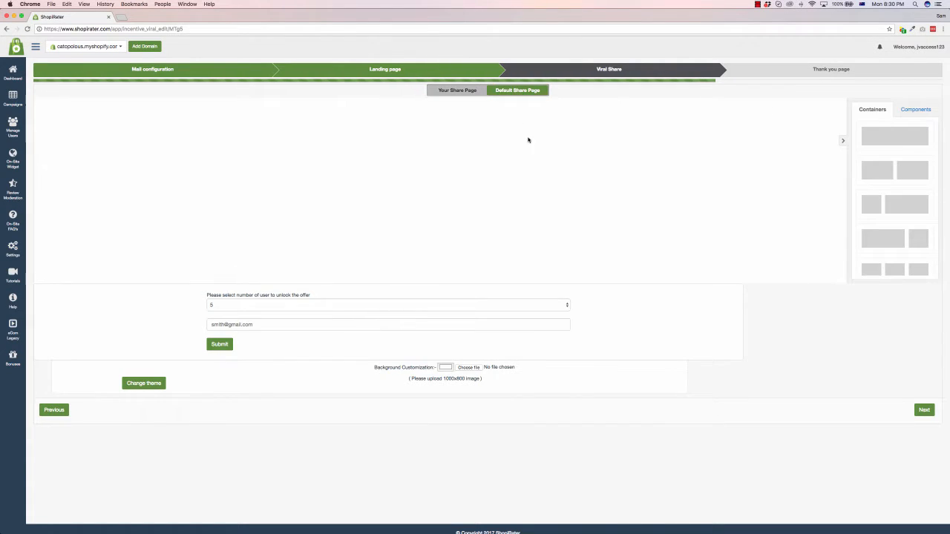
{"action": "left_click", "coordinate": [915, 109]}
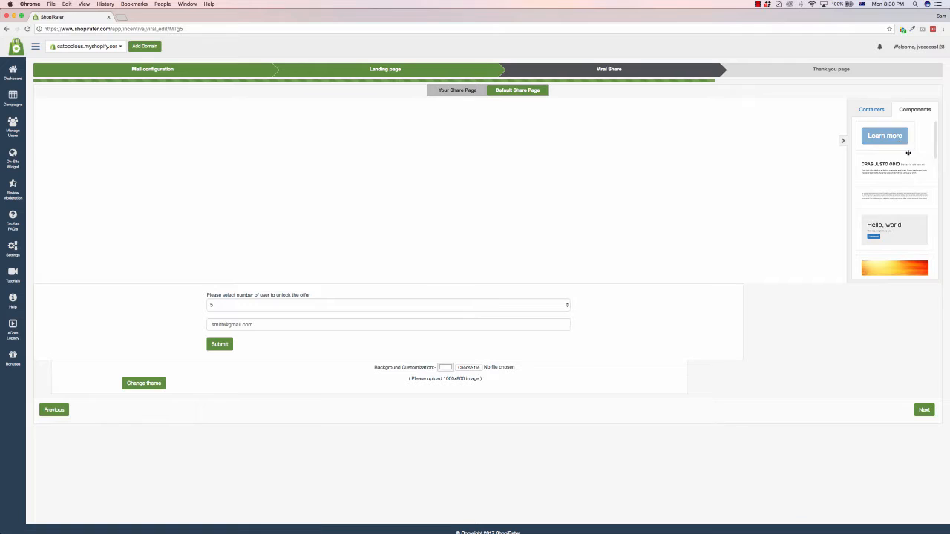
{"action": "left_click_drag", "start_coordinate": [894, 196], "coordinate": [414, 124]}
{"action": "scroll", "coordinate": [879, 175], "scroll_direction": "down", "scroll_amount": 10}
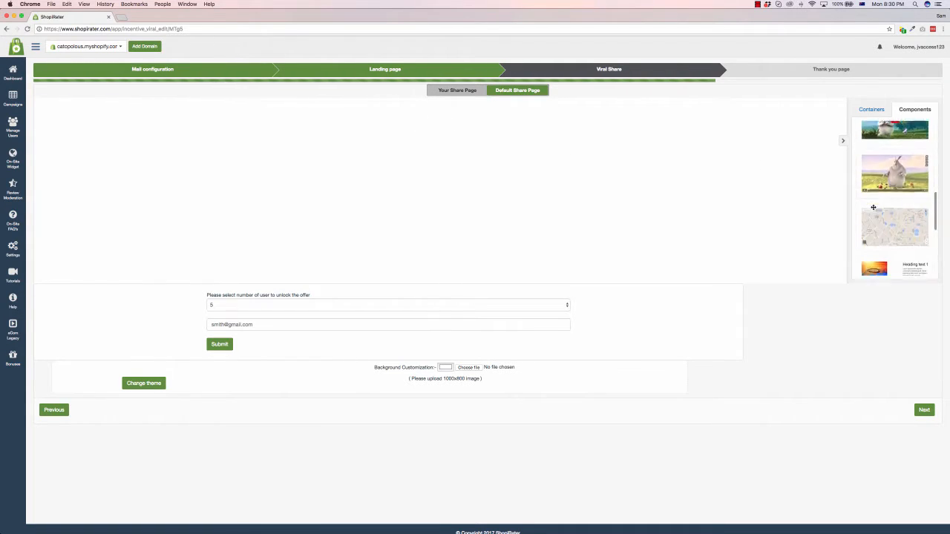
{"action": "scroll", "coordinate": [879, 174], "scroll_direction": "up", "scroll_amount": 5}
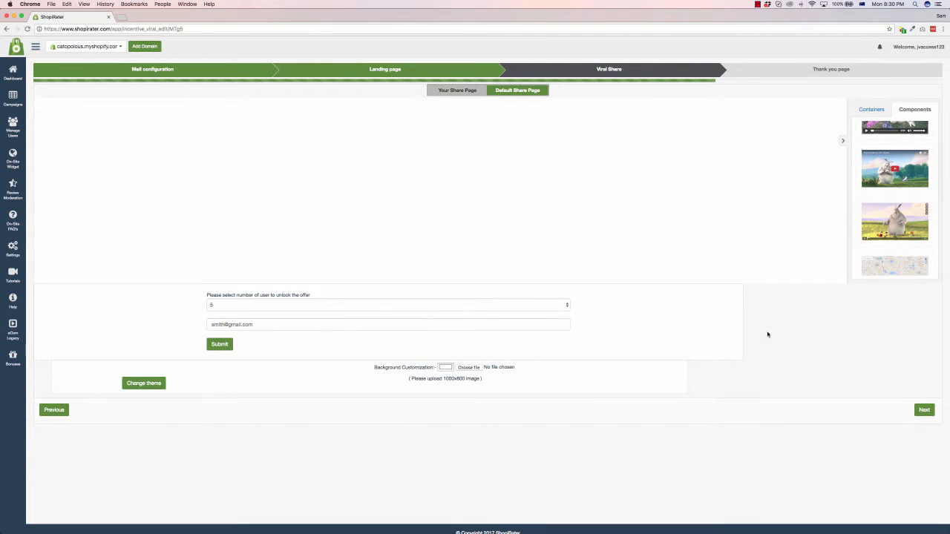
- Continue to the campaign's Thank you page stage
{"action": "scroll", "coordinate": [693, 244], "scroll_direction": "down", "scroll_amount": 2}
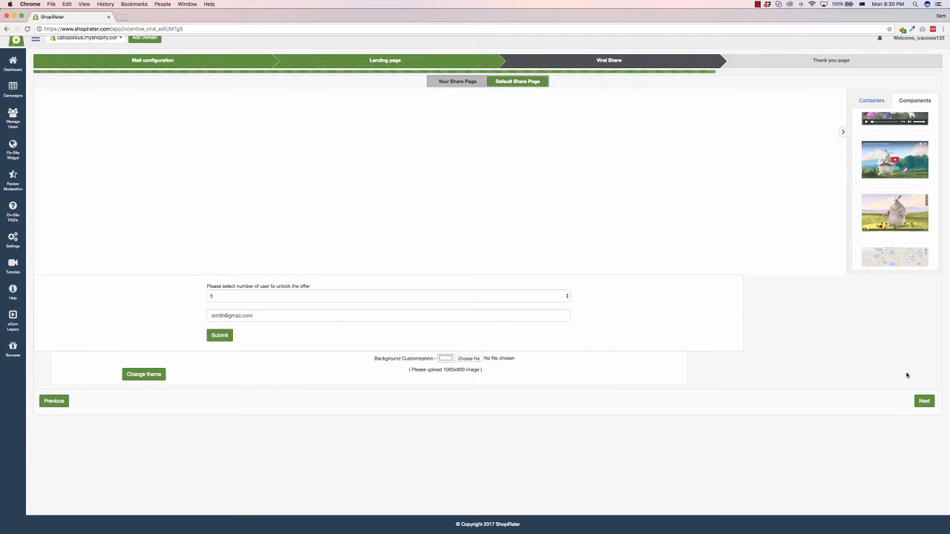
{"action": "left_click", "coordinate": [924, 400]}
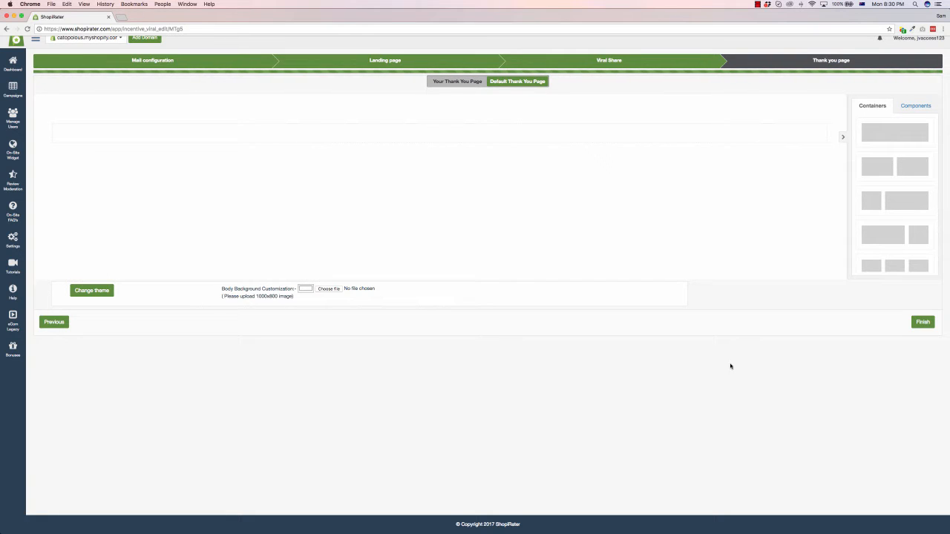
- Examine the containers and components available for the default thank you page
{"action": "scroll", "coordinate": [730, 364], "scroll_direction": "up", "scroll_amount": 2}
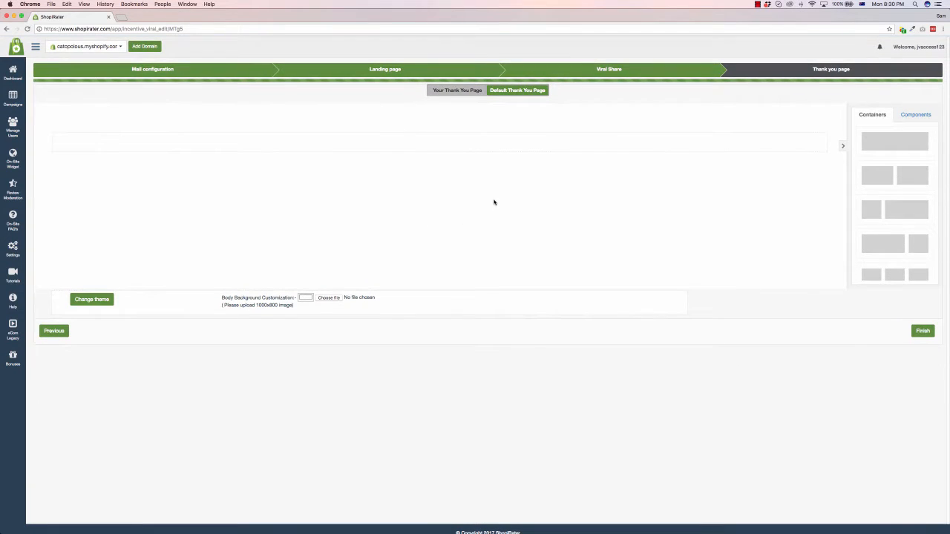
{"action": "left_click", "coordinate": [920, 120]}
{"action": "left_click", "coordinate": [877, 120]}
{"action": "left_click", "coordinate": [913, 117]}
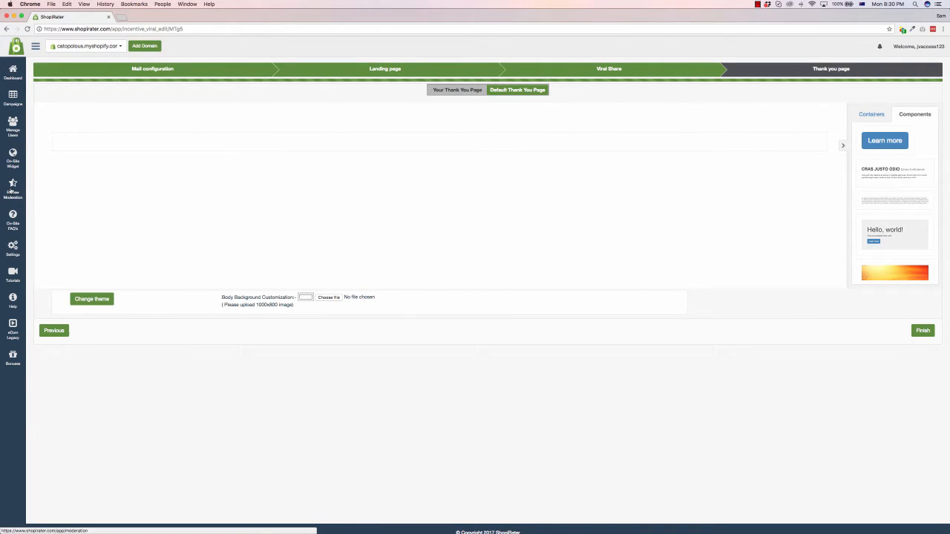
- Look over the Review Moderation page and the On-Site Widget customization settings
{"action": "left_click", "coordinate": [27, 192]}
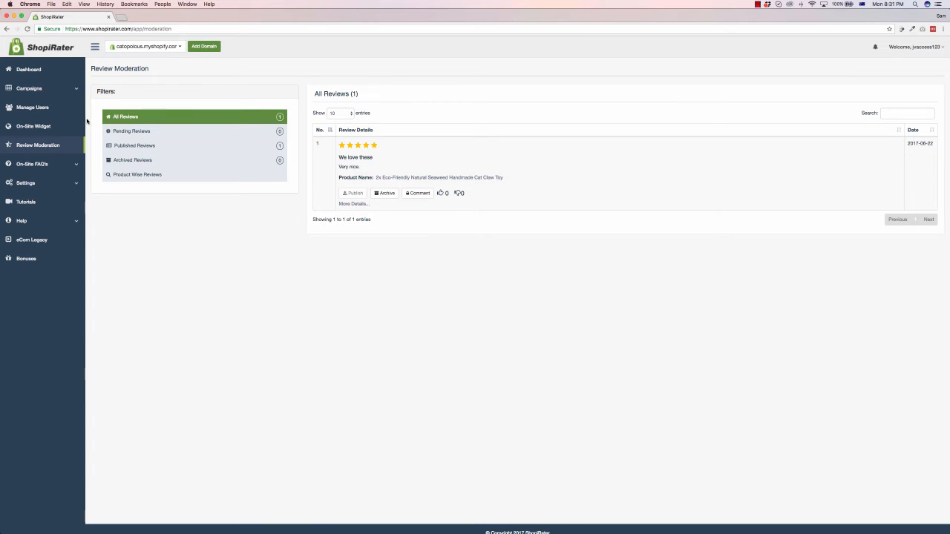
{"action": "left_click", "coordinate": [56, 128]}
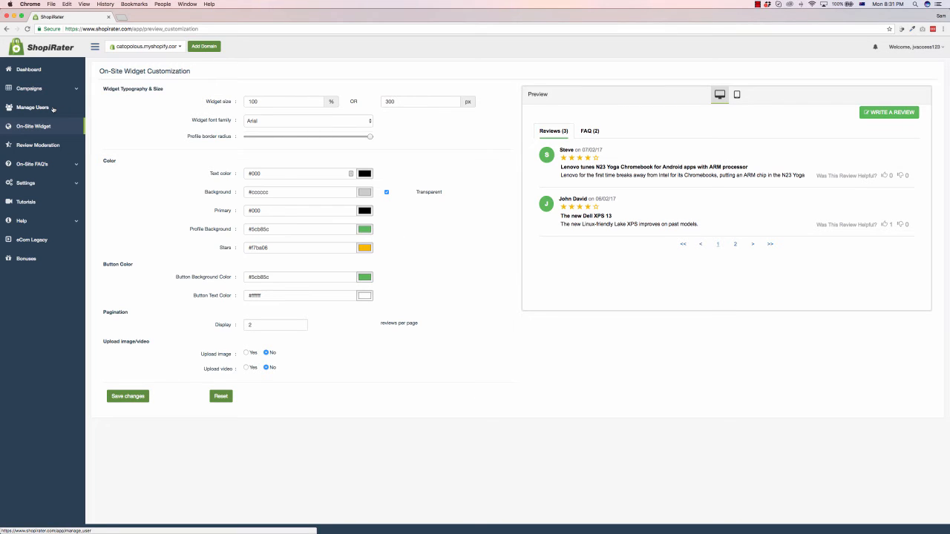
- Check the On-Site FAQ's options and open the list of all campaigns
{"action": "left_click", "coordinate": [37, 167]}
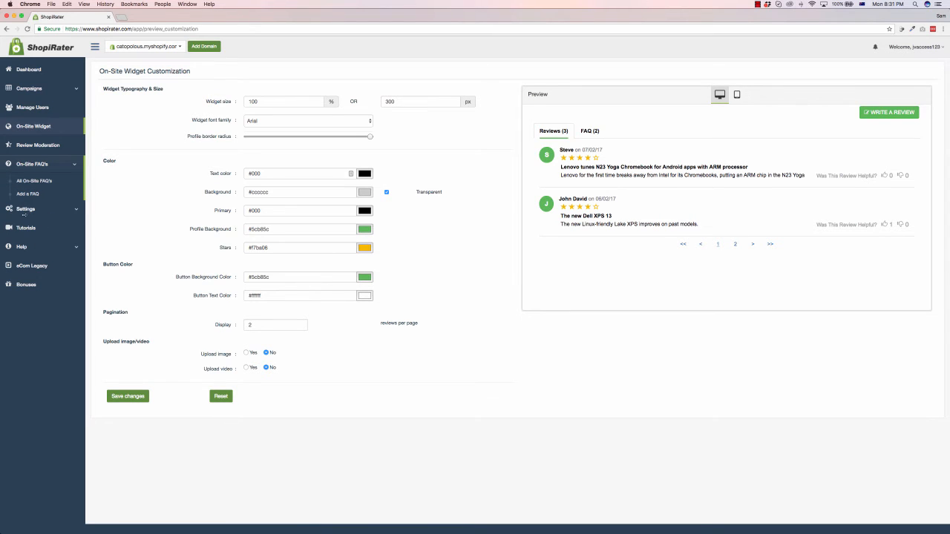
{"action": "left_click", "coordinate": [26, 91]}
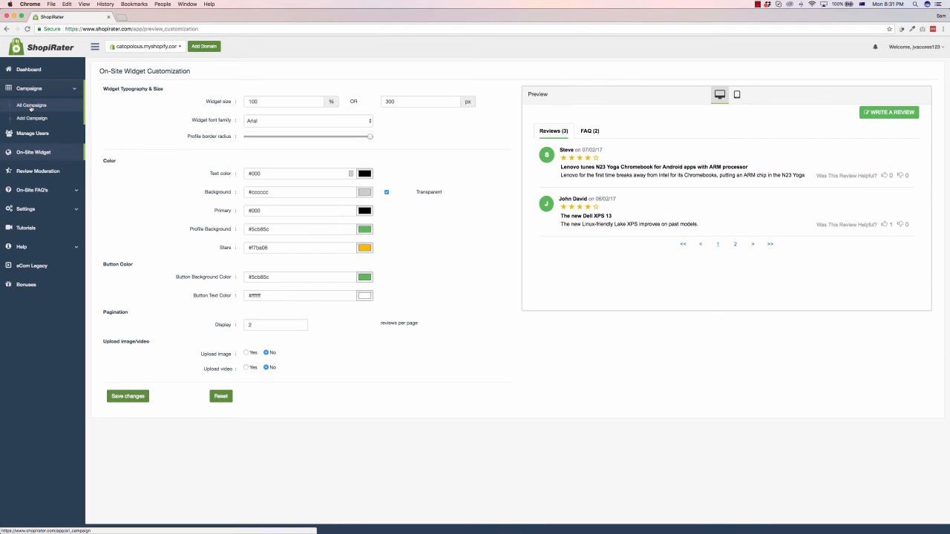
{"action": "left_click", "coordinate": [31, 109]}
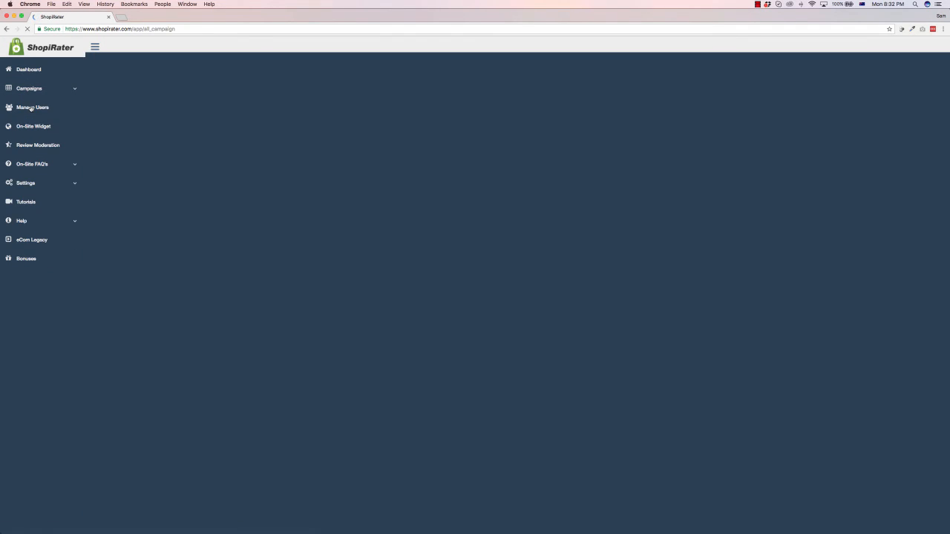